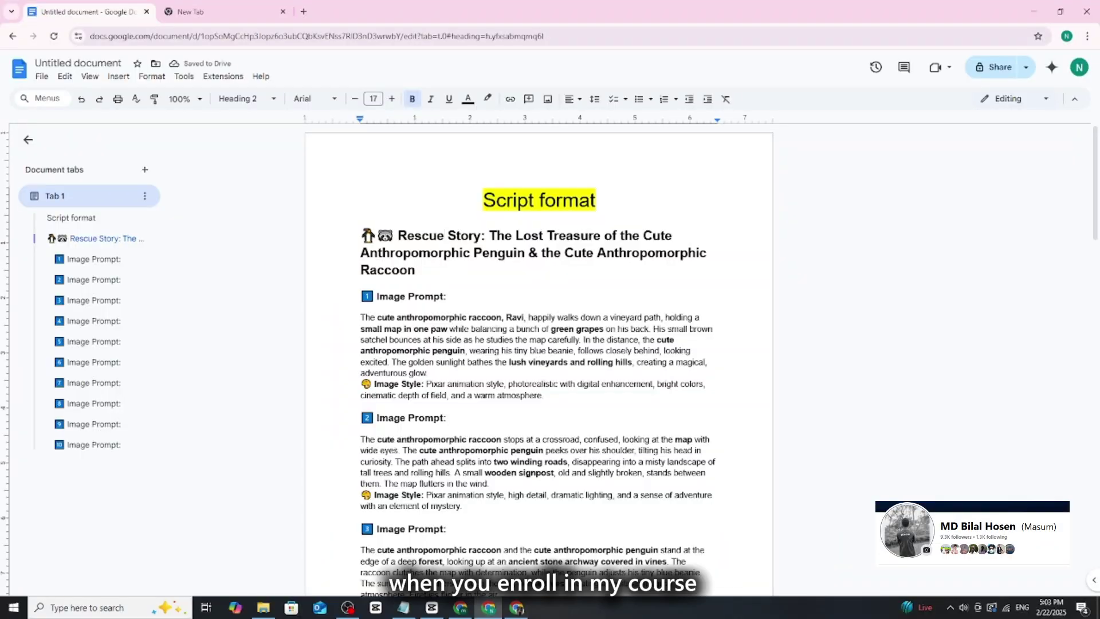
{"action": "scroll", "coordinate": [539, 361], "scroll_direction": "down", "scroll_amount": 3}
{"action": "scroll", "coordinate": [539, 343], "scroll_direction": "down", "scroll_amount": 5}
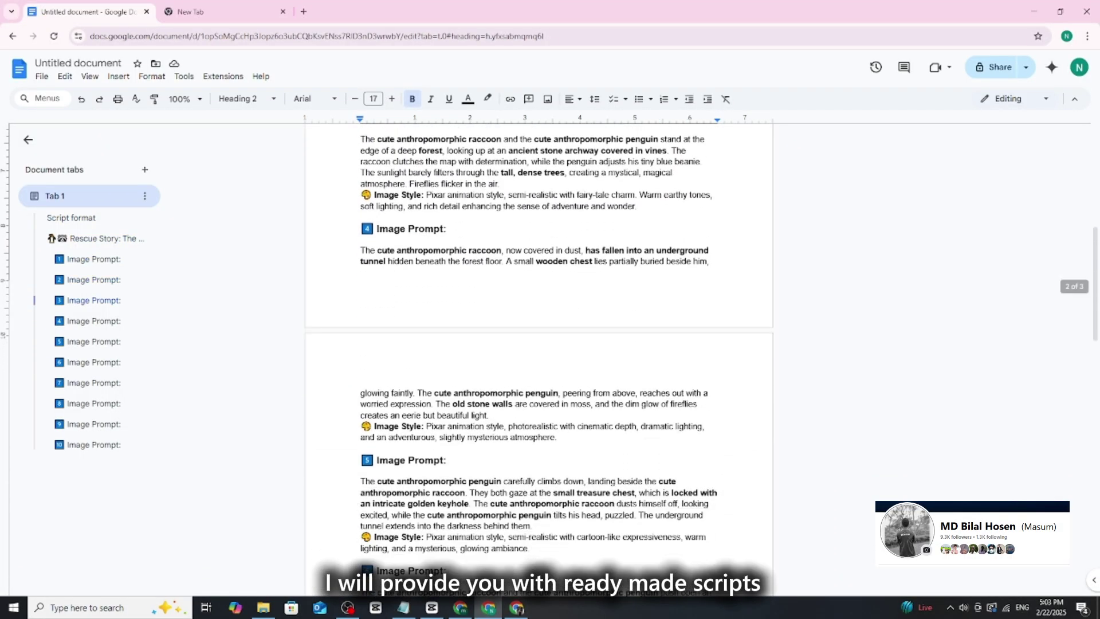
{"action": "scroll", "coordinate": [539, 343], "scroll_direction": "down", "scroll_amount": 5}
{"action": "scroll", "coordinate": [539, 344], "scroll_direction": "down", "scroll_amount": 5}
{"action": "scroll", "coordinate": [539, 344], "scroll_direction": "down", "scroll_amount": 5}
{"action": "scroll", "coordinate": [539, 344], "scroll_direction": "down", "scroll_amount": 5}
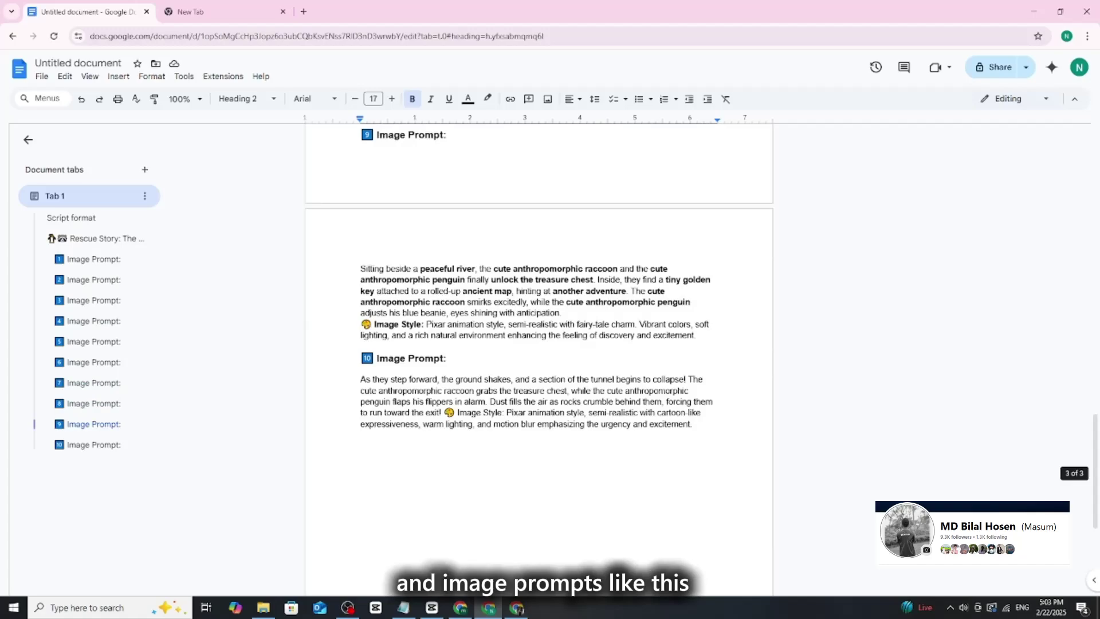
{"action": "scroll", "coordinate": [539, 344], "scroll_direction": "down", "scroll_amount": 3}
{"action": "scroll", "coordinate": [538, 344], "scroll_direction": "up", "scroll_amount": 5}
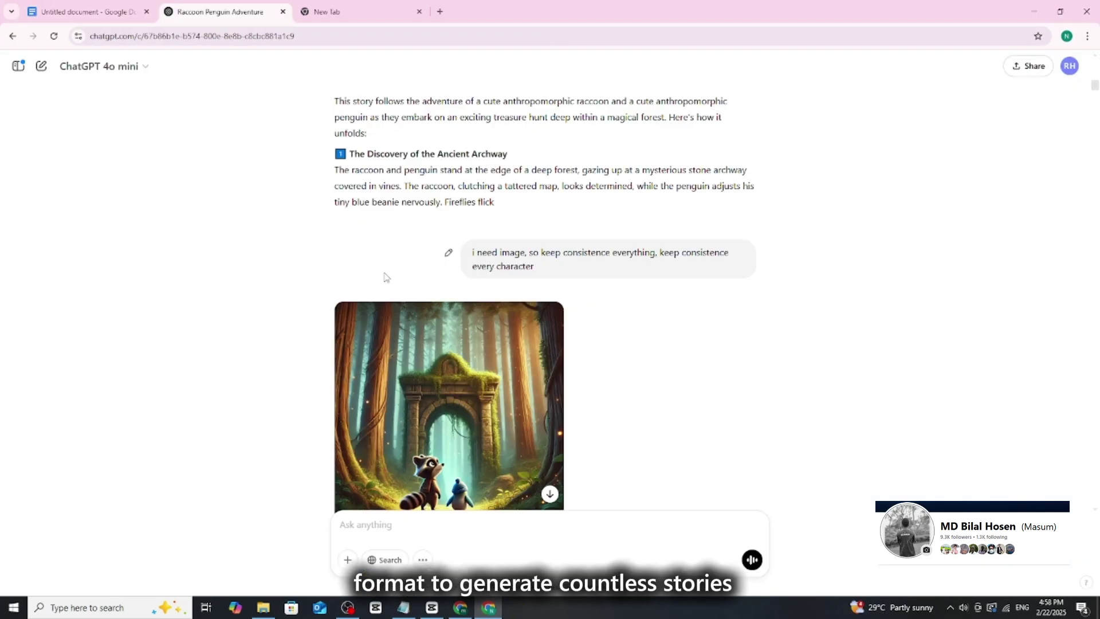
{"action": "scroll", "coordinate": [388, 277], "scroll_direction": "down", "scroll_amount": 1}
{"action": "scroll", "coordinate": [400, 277], "scroll_direction": "down", "scroll_amount": 5}
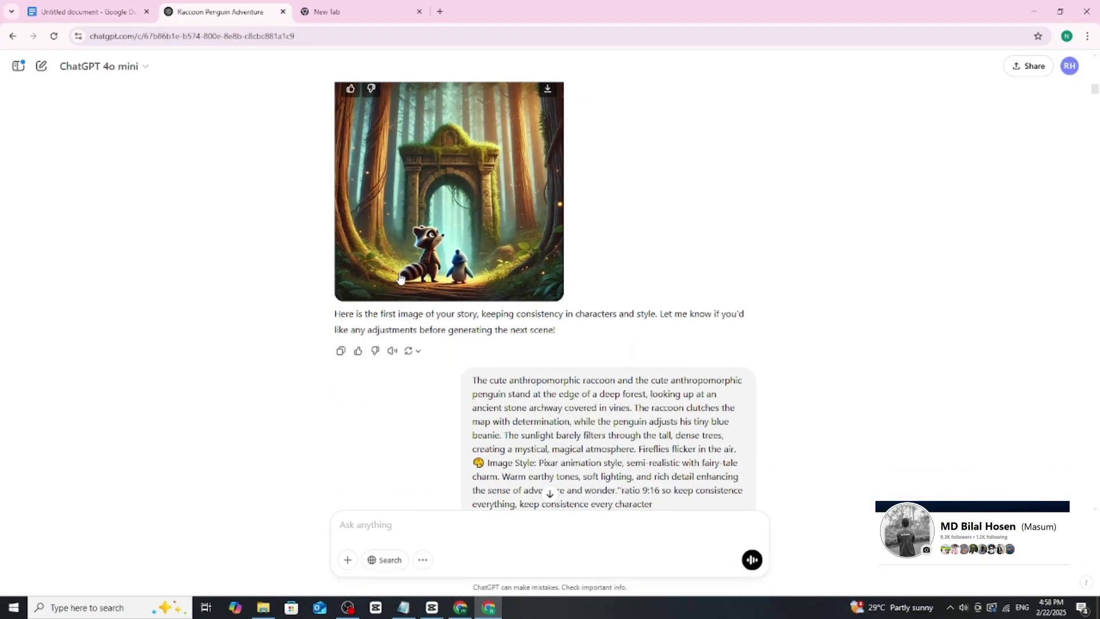
{"action": "scroll", "coordinate": [400, 277], "scroll_direction": "down", "scroll_amount": 5}
{"action": "scroll", "coordinate": [399, 277], "scroll_direction": "down", "scroll_amount": 5}
{"action": "scroll", "coordinate": [399, 277], "scroll_direction": "down", "scroll_amount": 5}
{"action": "scroll", "coordinate": [399, 282], "scroll_direction": "down", "scroll_amount": 5}
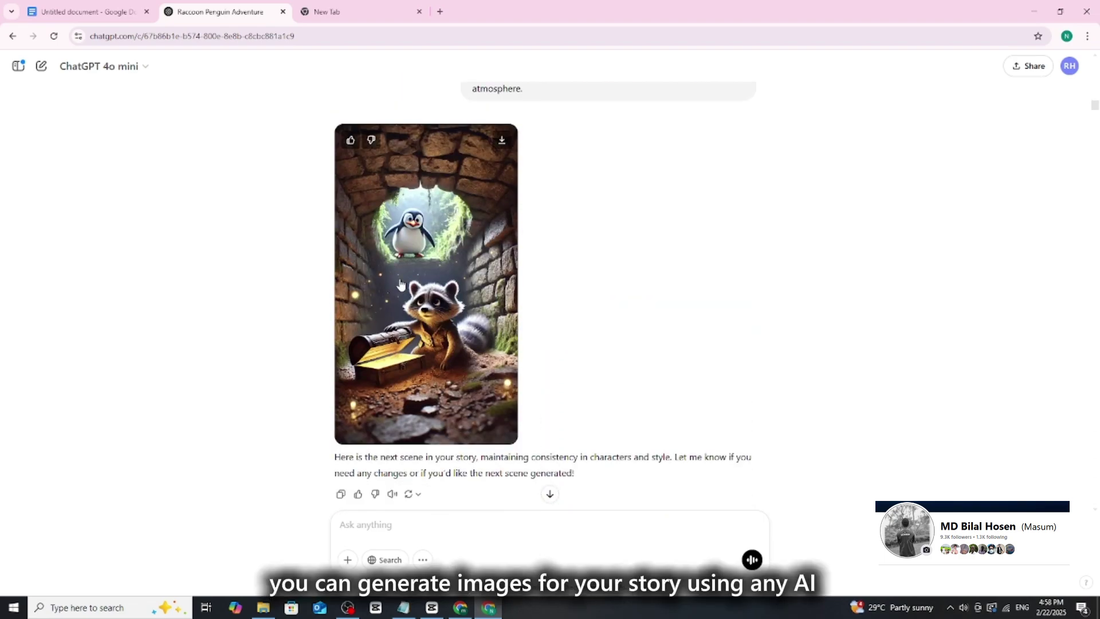
{"action": "scroll", "coordinate": [399, 282], "scroll_direction": "down", "scroll_amount": 5}
{"action": "scroll", "coordinate": [399, 283], "scroll_direction": "down", "scroll_amount": 5}
{"action": "scroll", "coordinate": [399, 282], "scroll_direction": "down", "scroll_amount": 5}
{"action": "scroll", "coordinate": [401, 287], "scroll_direction": "down", "scroll_amount": 5}
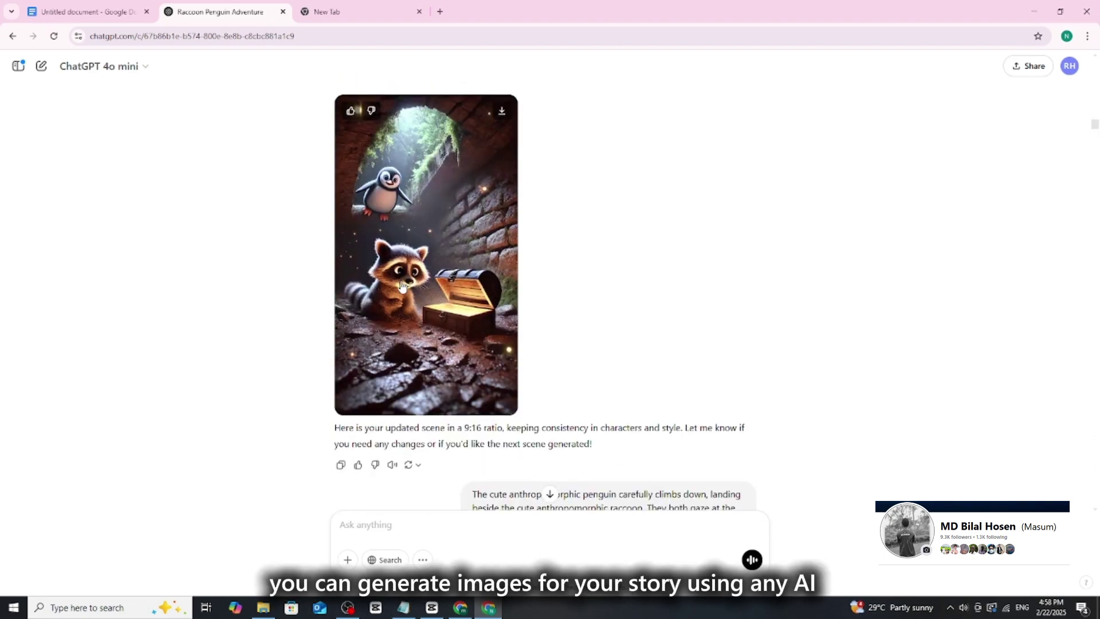
{"action": "scroll", "coordinate": [401, 287], "scroll_direction": "down", "scroll_amount": 5}
{"action": "scroll", "coordinate": [401, 287], "scroll_direction": "down", "scroll_amount": 5}
{"action": "scroll", "coordinate": [401, 287], "scroll_direction": "down", "scroll_amount": 5}
{"action": "scroll", "coordinate": [402, 289], "scroll_direction": "down", "scroll_amount": 5}
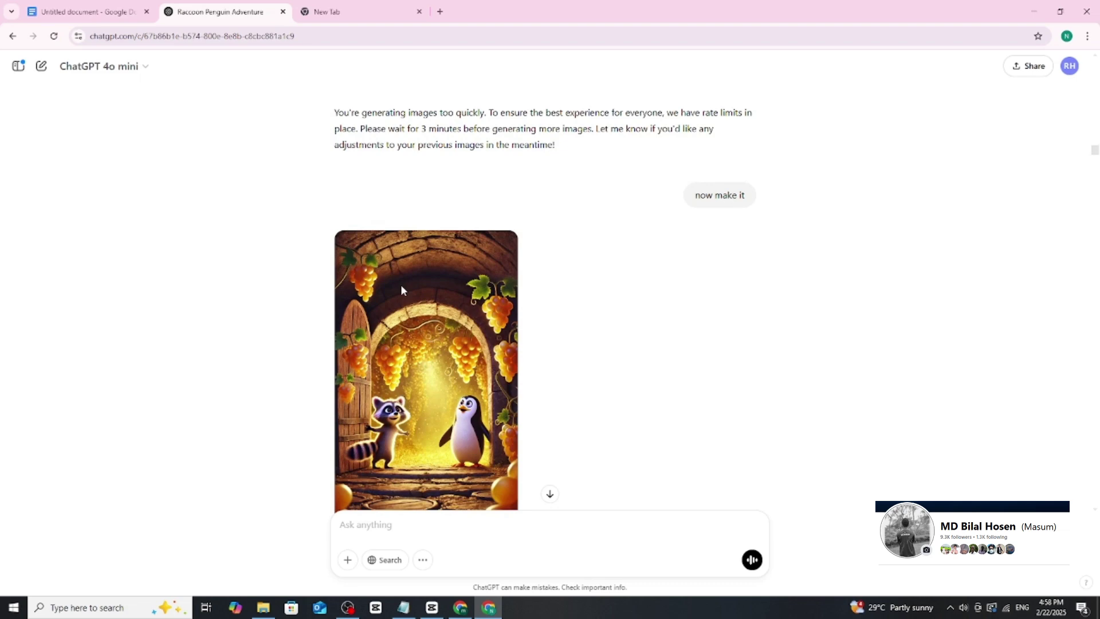
{"action": "scroll", "coordinate": [402, 290], "scroll_direction": "down", "scroll_amount": 5}
{"action": "scroll", "coordinate": [402, 289], "scroll_direction": "down", "scroll_amount": 5}
{"action": "scroll", "coordinate": [402, 292], "scroll_direction": "down", "scroll_amount": 5}
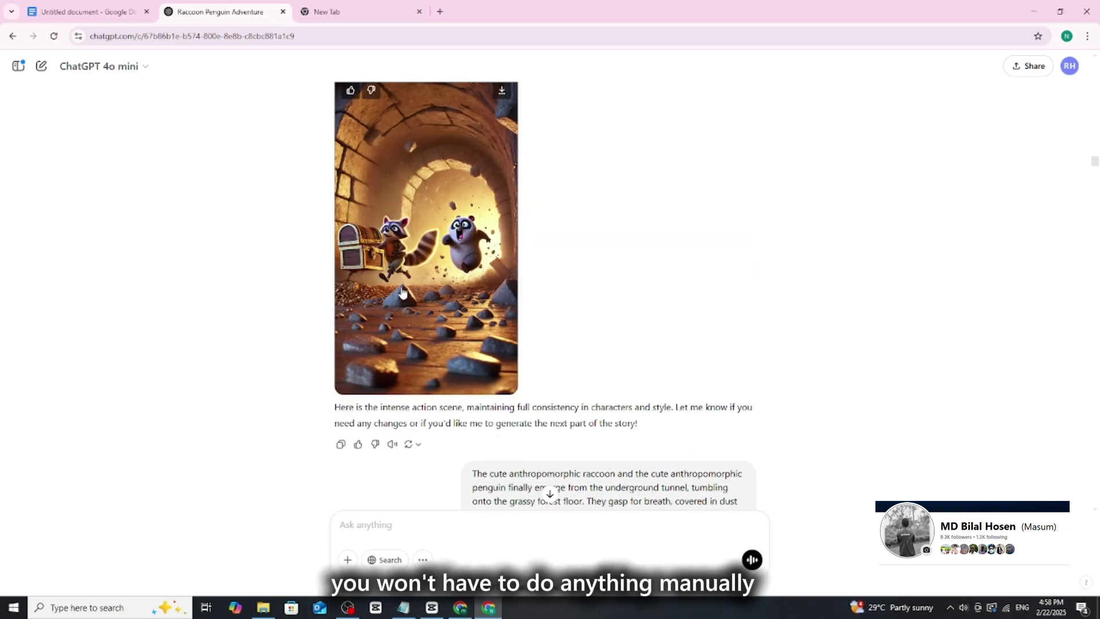
{"action": "scroll", "coordinate": [402, 292], "scroll_direction": "down", "scroll_amount": 5}
{"action": "scroll", "coordinate": [402, 292], "scroll_direction": "down", "scroll_amount": 5}
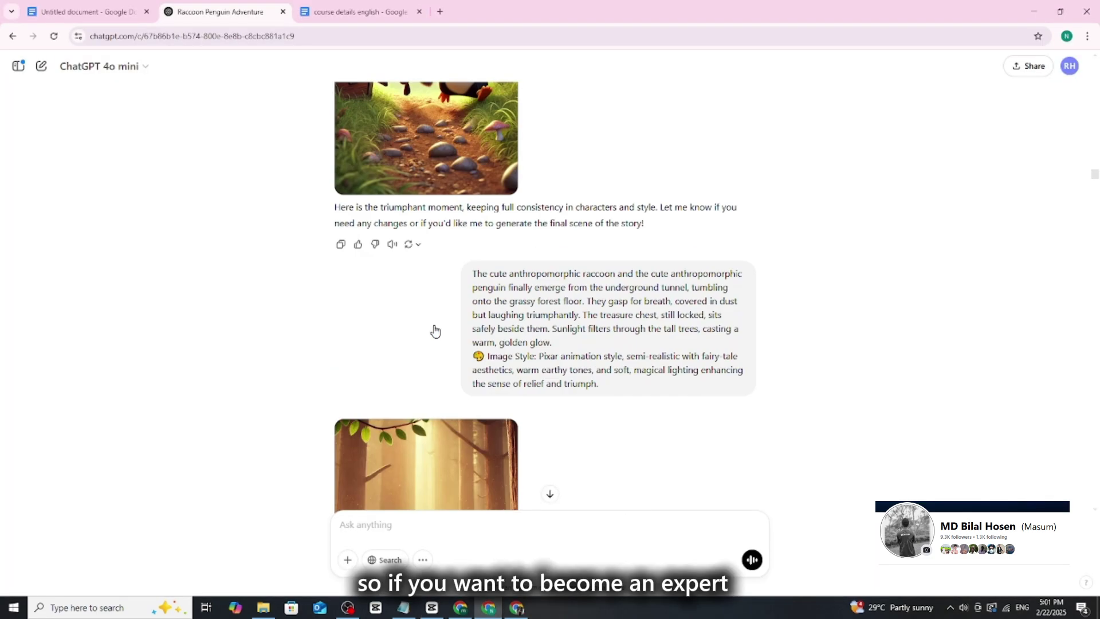
{"action": "scroll", "coordinate": [435, 329], "scroll_direction": "up", "scroll_amount": 5}
{"action": "scroll", "coordinate": [436, 328], "scroll_direction": "up", "scroll_amount": 5}
{"action": "scroll", "coordinate": [436, 329], "scroll_direction": "up", "scroll_amount": 5}
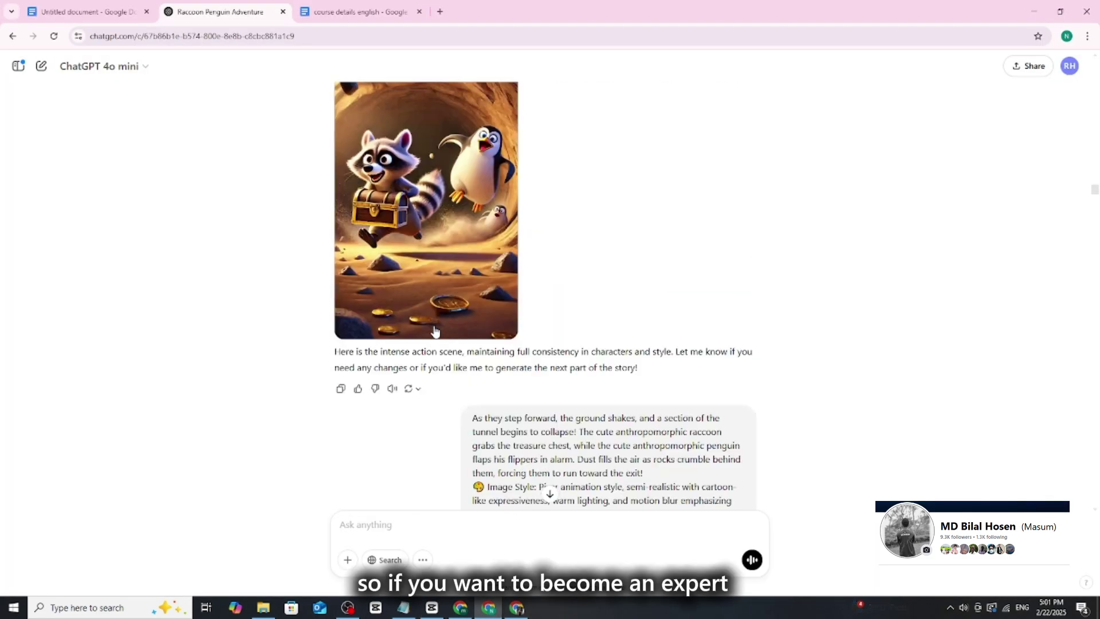
{"action": "scroll", "coordinate": [434, 331], "scroll_direction": "up", "scroll_amount": 3}
{"action": "scroll", "coordinate": [433, 333], "scroll_direction": "down", "scroll_amount": 5}
{"action": "scroll", "coordinate": [433, 332], "scroll_direction": "down", "scroll_amount": 5}
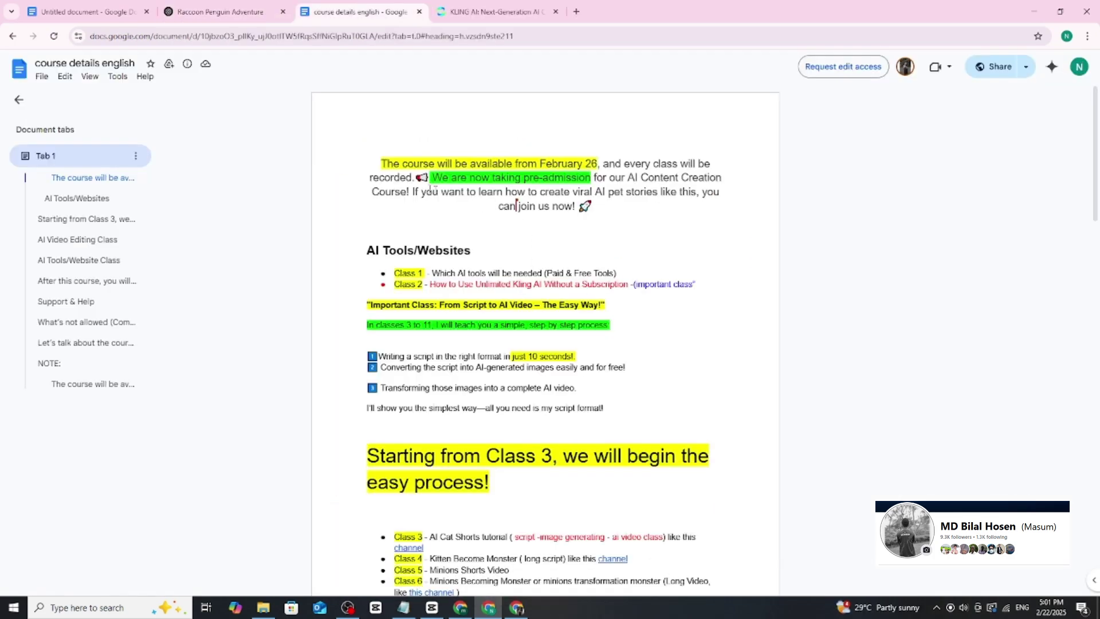
Highlight the course start-date sentence and the Class 1–5 lines in the course outline
{"action": "left_click_drag", "start_coordinate": [382, 163], "coordinate": [611, 163]}
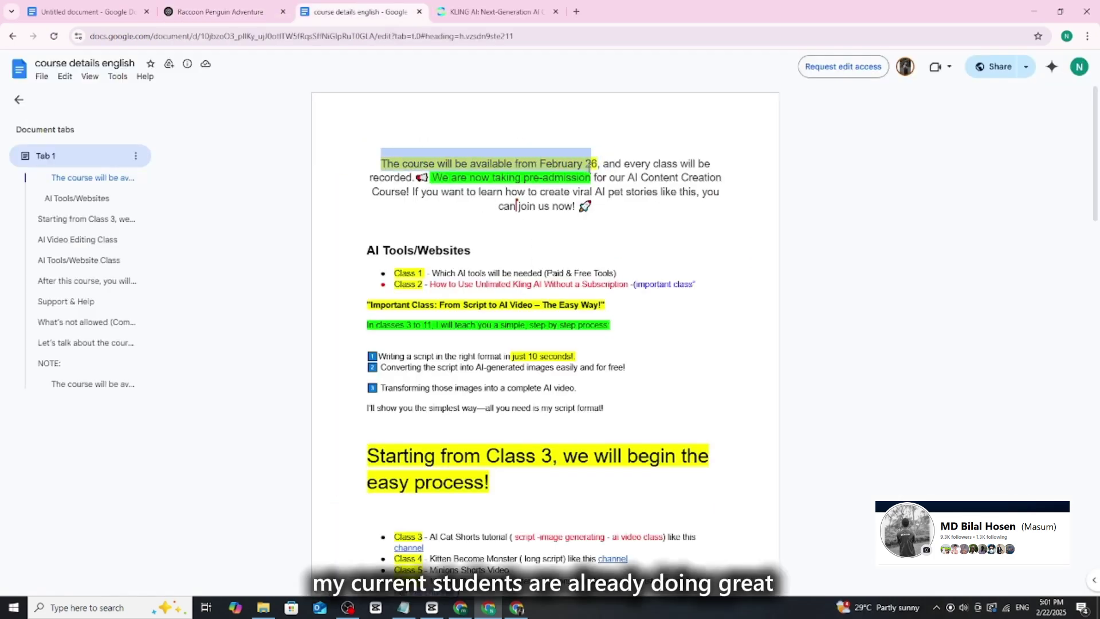
{"action": "left_click", "coordinate": [470, 182]}
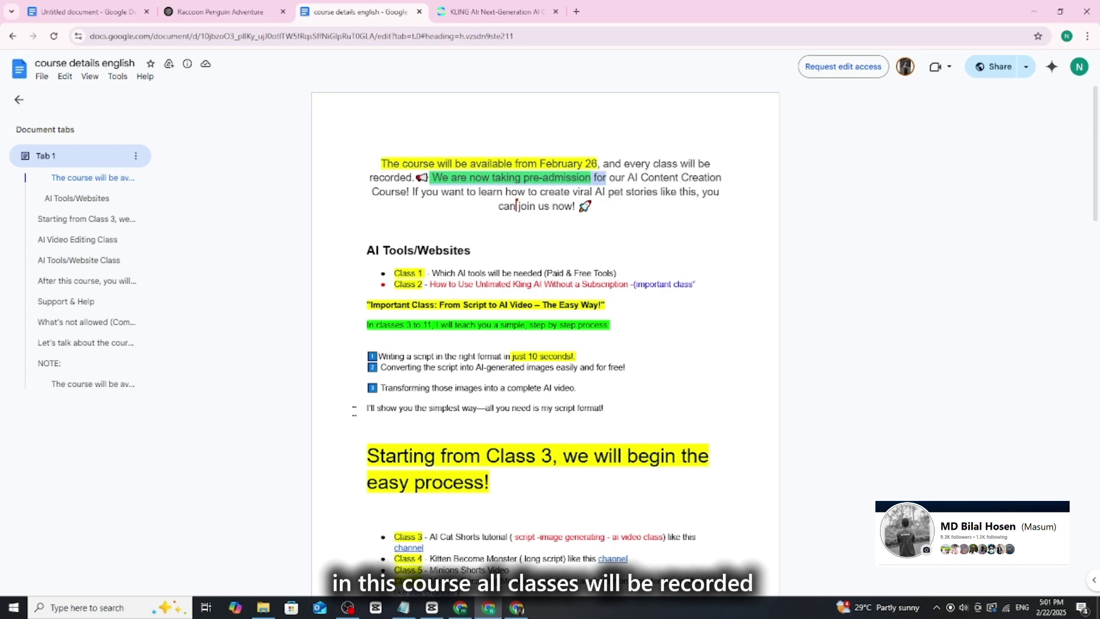
{"action": "scroll", "coordinate": [397, 350], "scroll_direction": "down", "scroll_amount": 2}
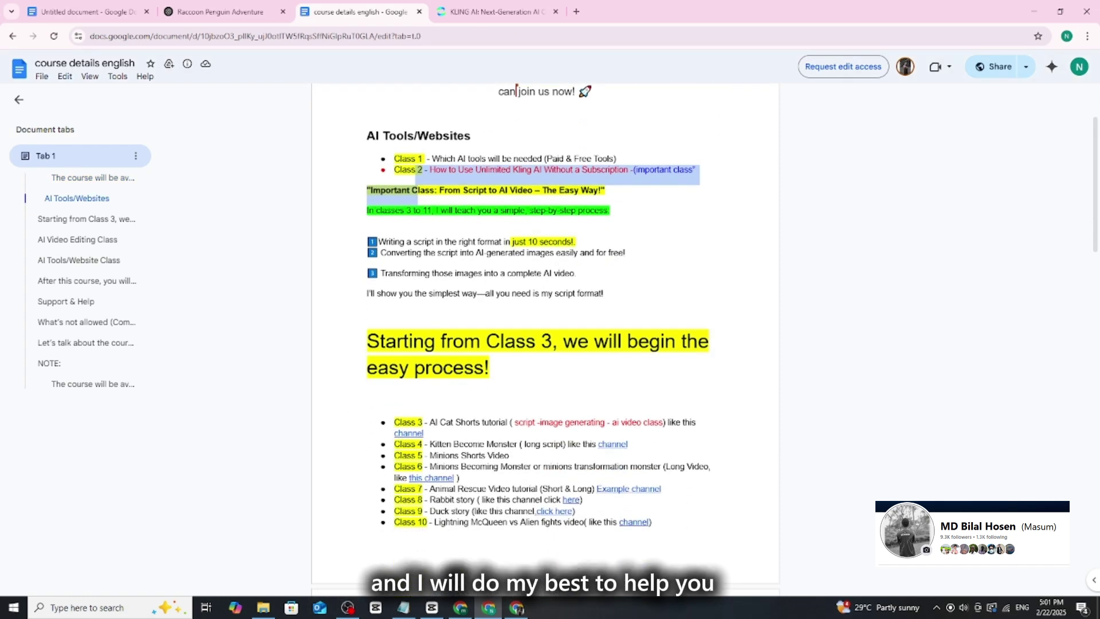
{"action": "scroll", "coordinate": [550, 344], "scroll_direction": "up", "scroll_amount": 1}
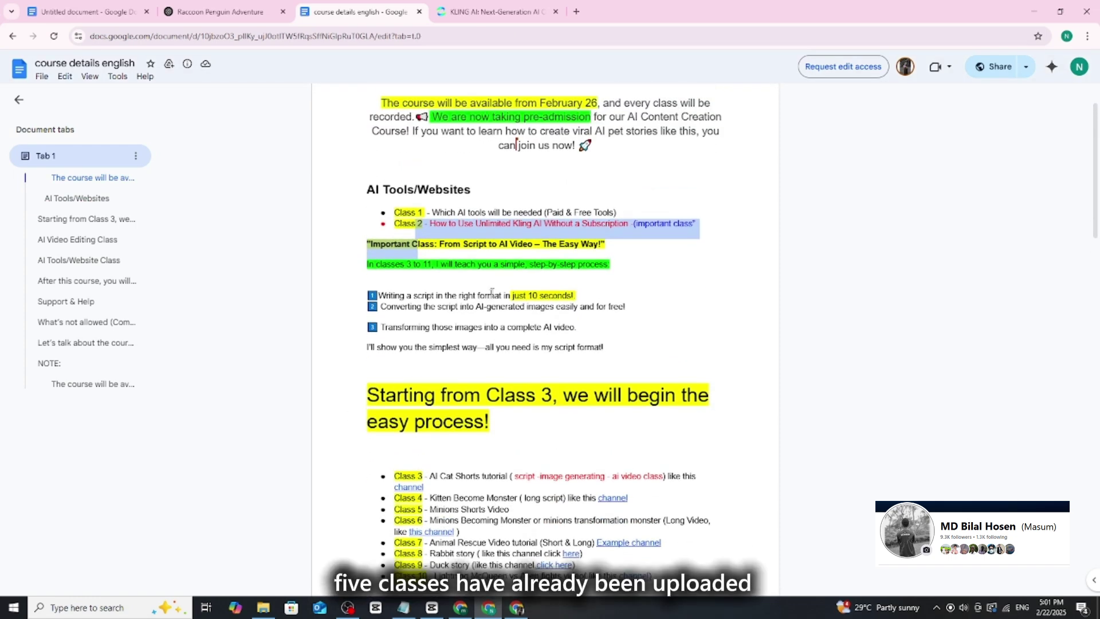
{"action": "left_click_drag", "start_coordinate": [530, 511], "coordinate": [447, 479]}
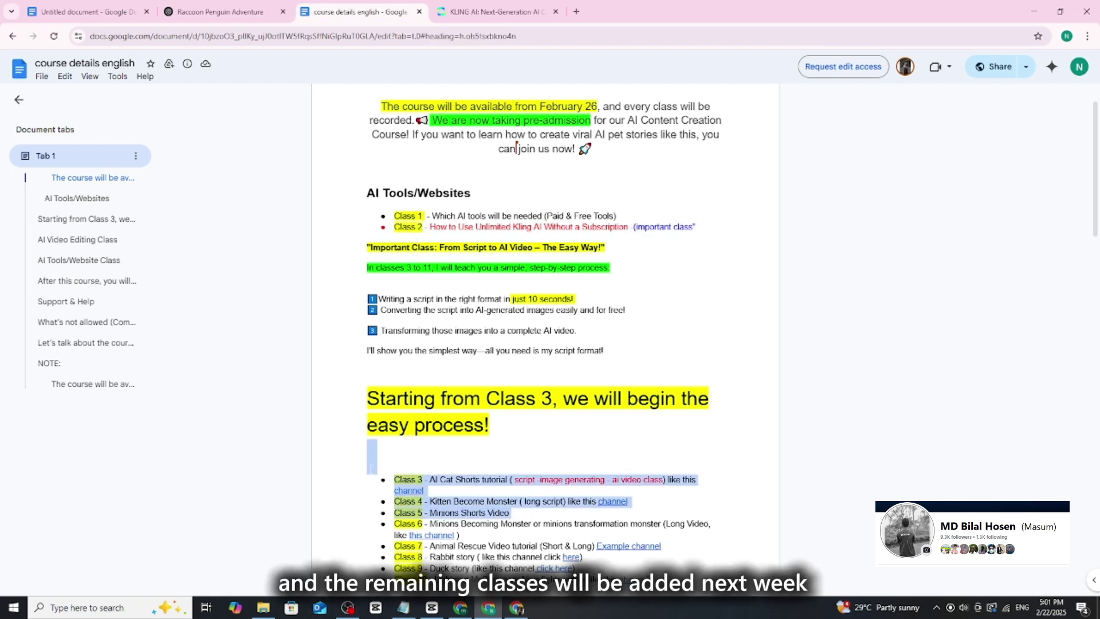
{"action": "left_click", "coordinate": [515, 511]}
{"action": "left_click_drag", "start_coordinate": [394, 216], "coordinate": [584, 571]}
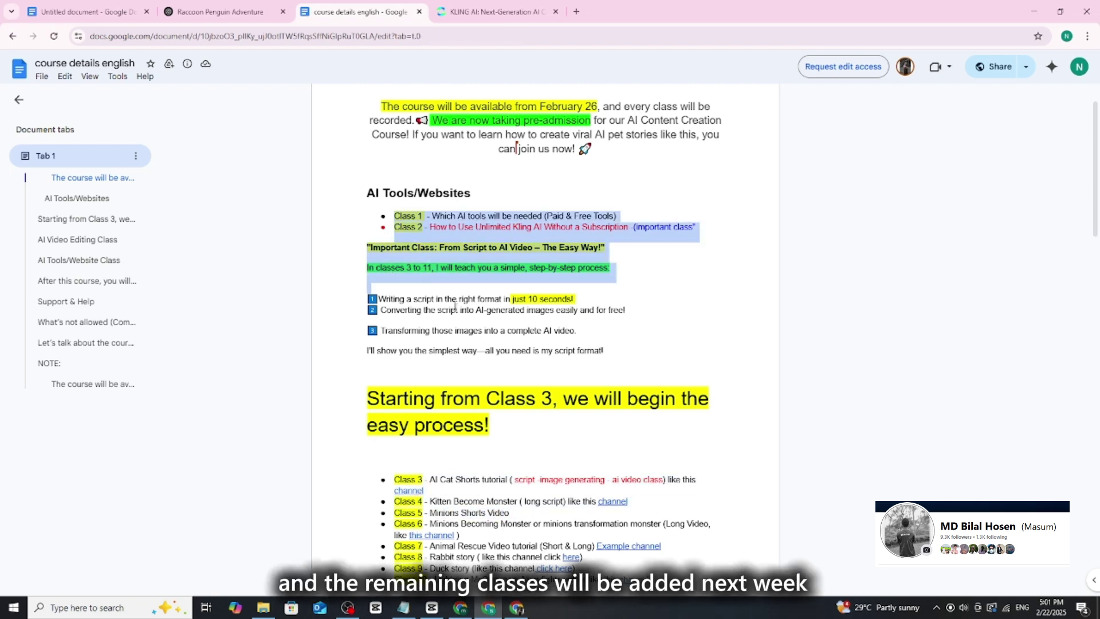
{"action": "left_click", "coordinate": [517, 148]}
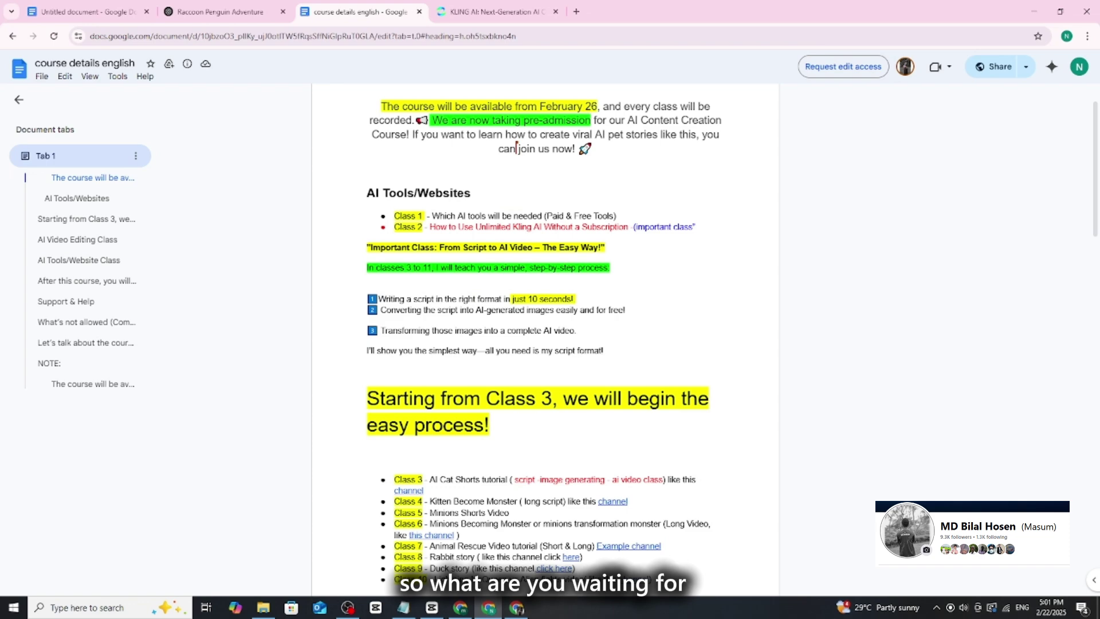
{"action": "left_click", "coordinate": [215, 11]}
{"action": "scroll", "coordinate": [433, 335], "scroll_direction": "down", "scroll_amount": 5}
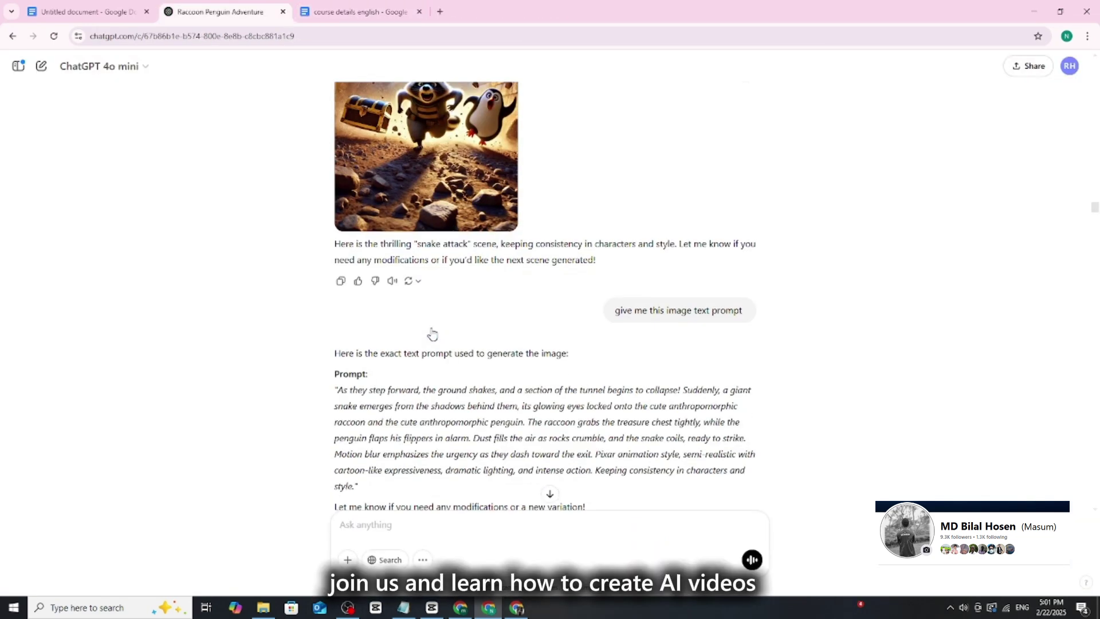
{"action": "scroll", "coordinate": [433, 335], "scroll_direction": "down", "scroll_amount": 5}
{"action": "scroll", "coordinate": [432, 336], "scroll_direction": "down", "scroll_amount": 5}
{"action": "scroll", "coordinate": [432, 335], "scroll_direction": "down", "scroll_amount": 5}
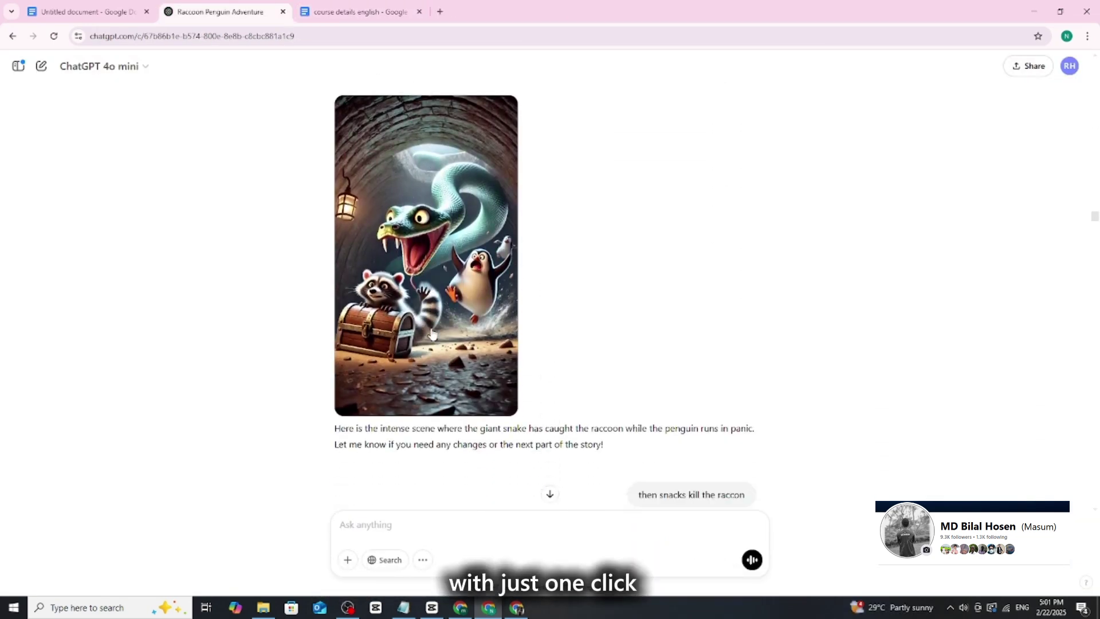
{"action": "scroll", "coordinate": [433, 335], "scroll_direction": "down", "scroll_amount": 5}
{"action": "scroll", "coordinate": [432, 335], "scroll_direction": "down", "scroll_amount": 5}
{"action": "scroll", "coordinate": [432, 335], "scroll_direction": "down", "scroll_amount": 5}
{"action": "scroll", "coordinate": [431, 335], "scroll_direction": "down", "scroll_amount": 5}
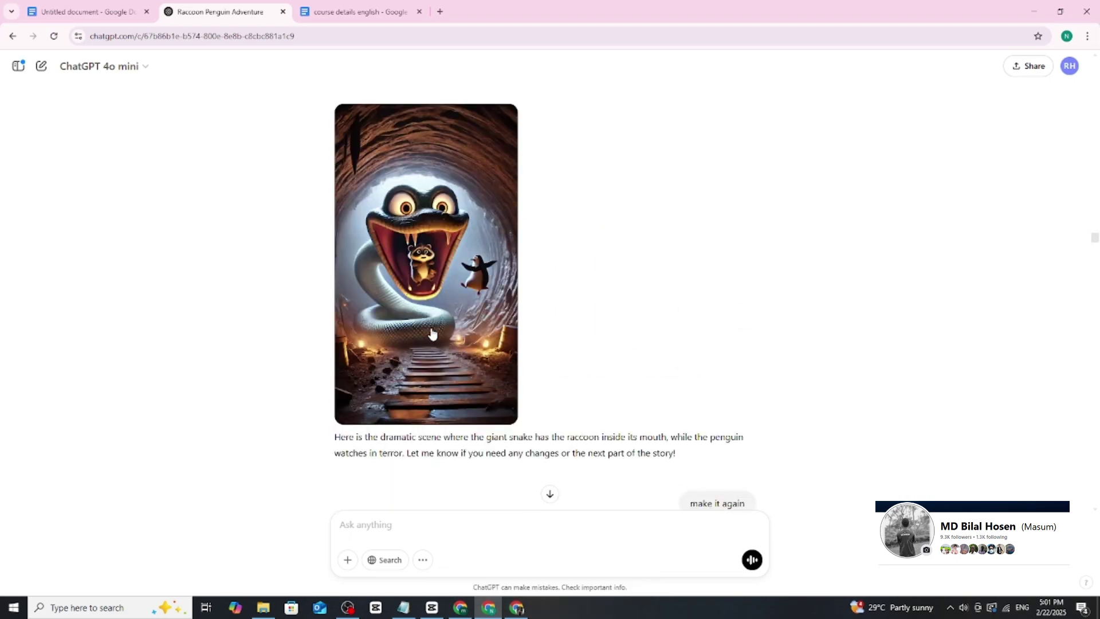
{"action": "scroll", "coordinate": [432, 336], "scroll_direction": "down", "scroll_amount": 5}
{"action": "scroll", "coordinate": [433, 335], "scroll_direction": "down", "scroll_amount": 5}
{"action": "scroll", "coordinate": [432, 335], "scroll_direction": "down", "scroll_amount": 5}
{"action": "scroll", "coordinate": [432, 335], "scroll_direction": "down", "scroll_amount": 5}
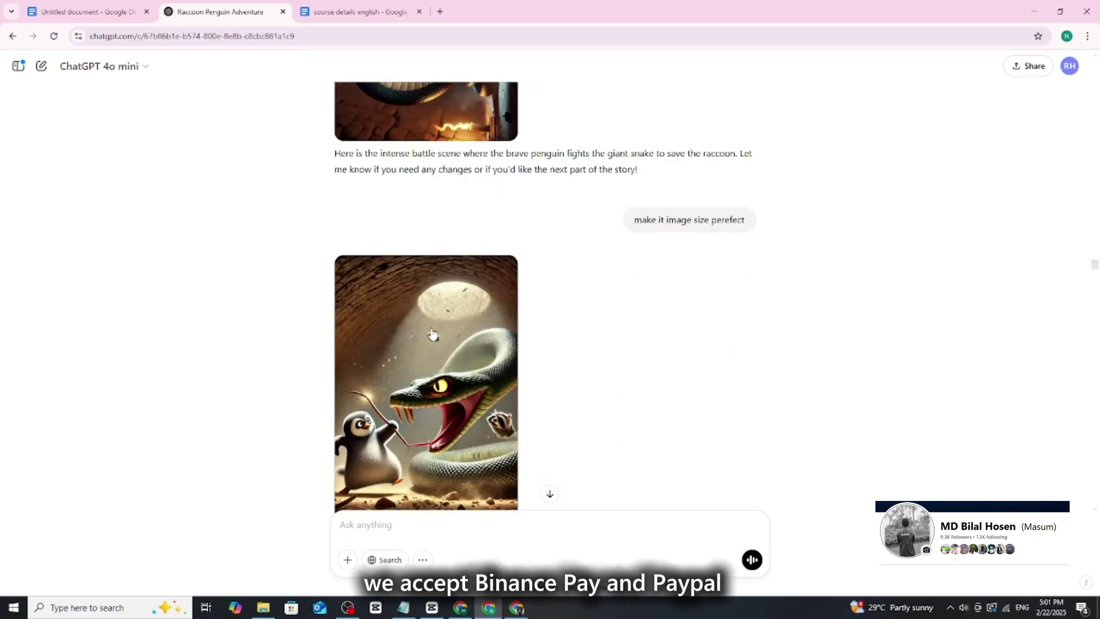
{"action": "scroll", "coordinate": [432, 335], "scroll_direction": "down", "scroll_amount": 5}
{"action": "scroll", "coordinate": [433, 335], "scroll_direction": "down", "scroll_amount": 5}
{"action": "scroll", "coordinate": [432, 335], "scroll_direction": "down", "scroll_amount": 5}
{"action": "scroll", "coordinate": [433, 335], "scroll_direction": "down", "scroll_amount": 5}
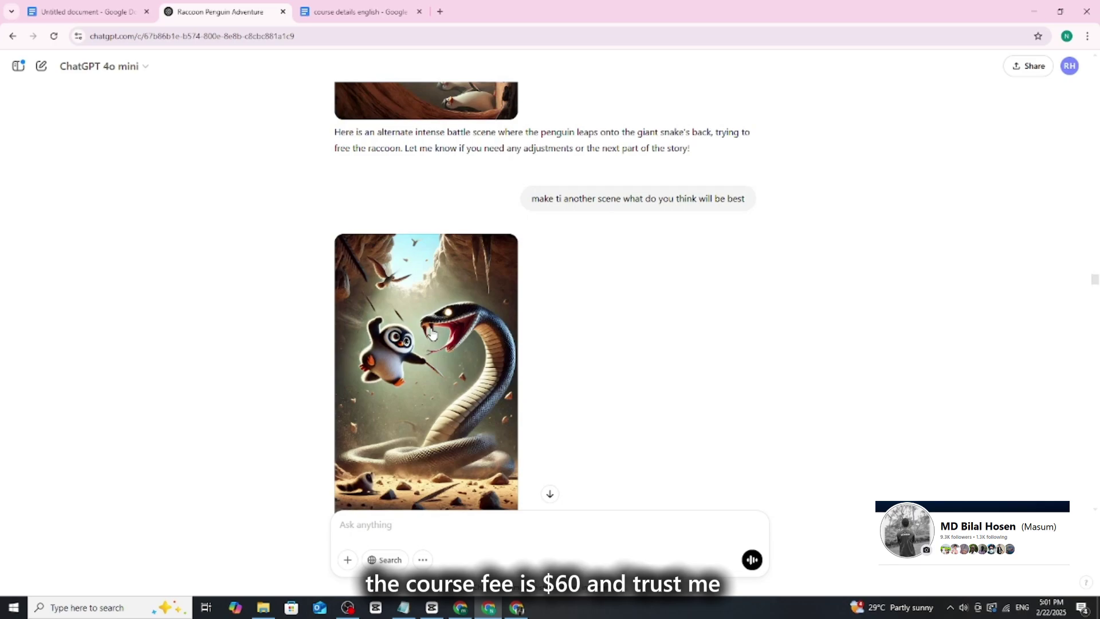
{"action": "scroll", "coordinate": [433, 335], "scroll_direction": "down", "scroll_amount": 5}
{"action": "scroll", "coordinate": [433, 335], "scroll_direction": "down", "scroll_amount": 5}
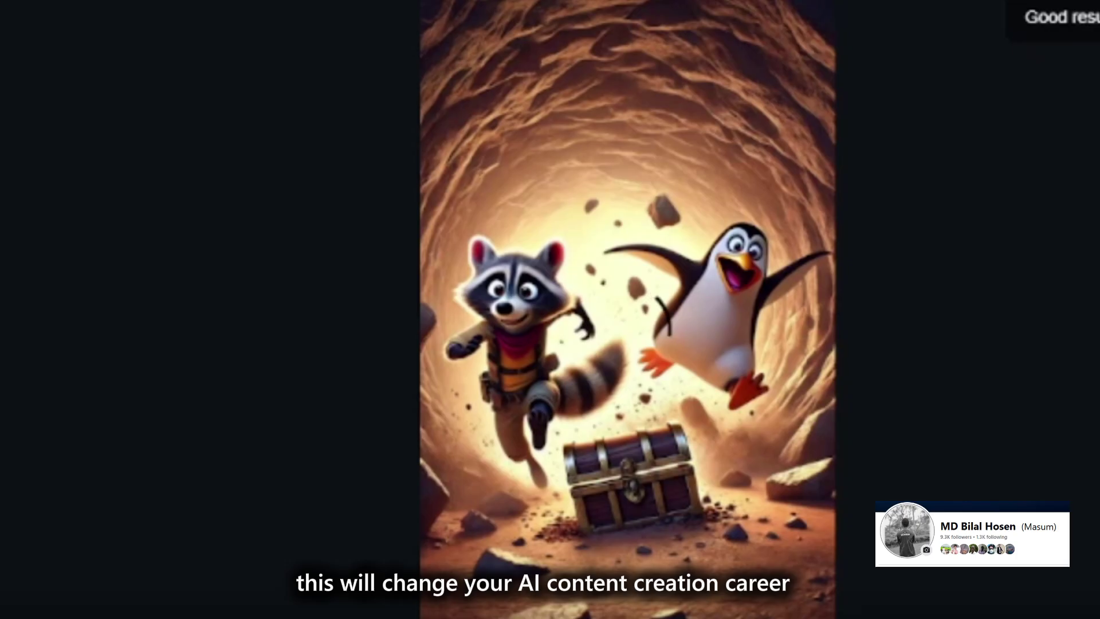